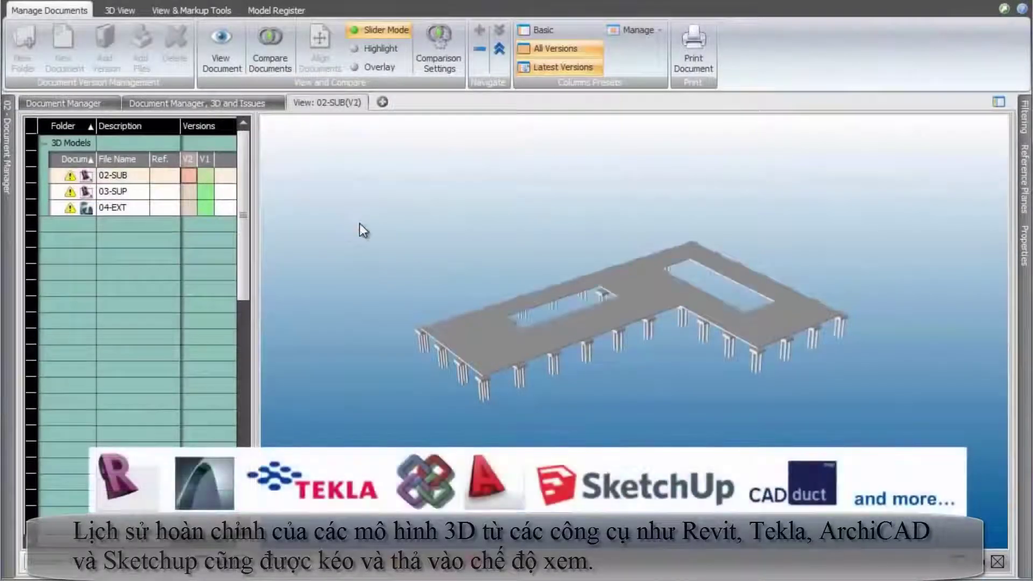
Add the V1 versions of the 03-SUP and 04-EXT models to the 3D view alongside 02-SUB
drag(206, 191, 338, 235)
drag(207, 208, 347, 231)
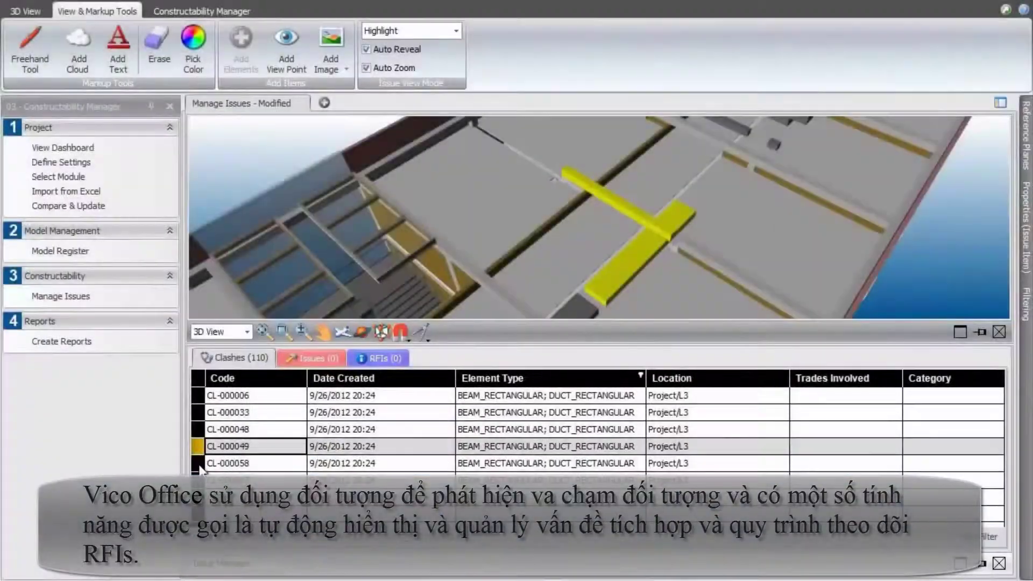
Examine the beam and duct clashes on level L3, including CL-000006, in the highlighted 3D view
click(255, 480)
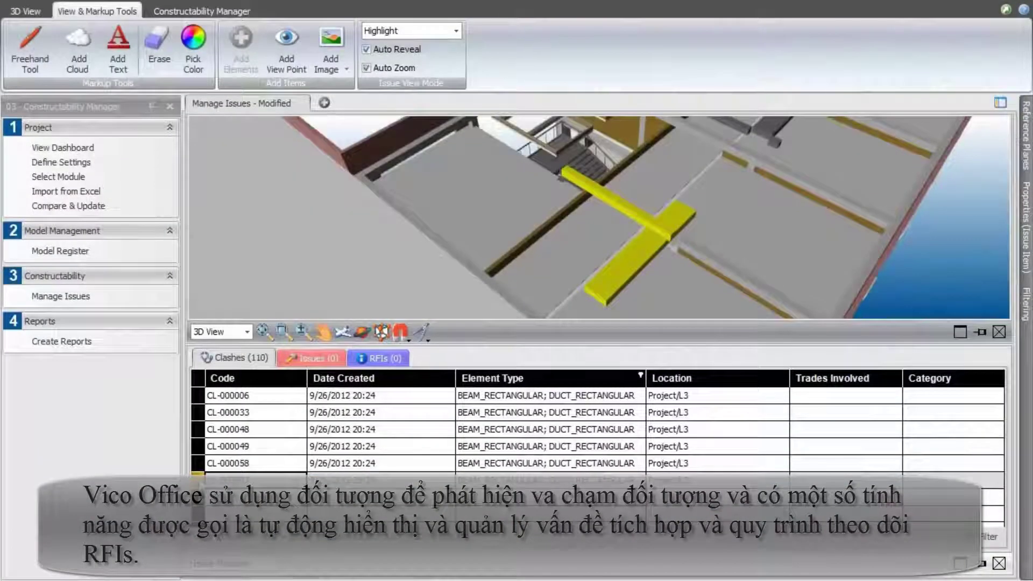
click(198, 396)
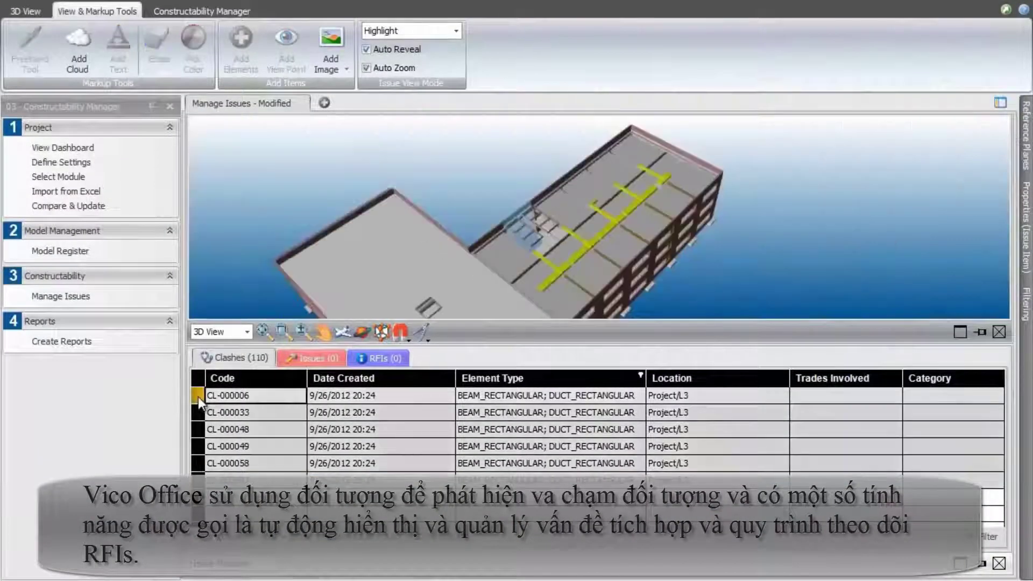
drag(738, 284, 581, 269)
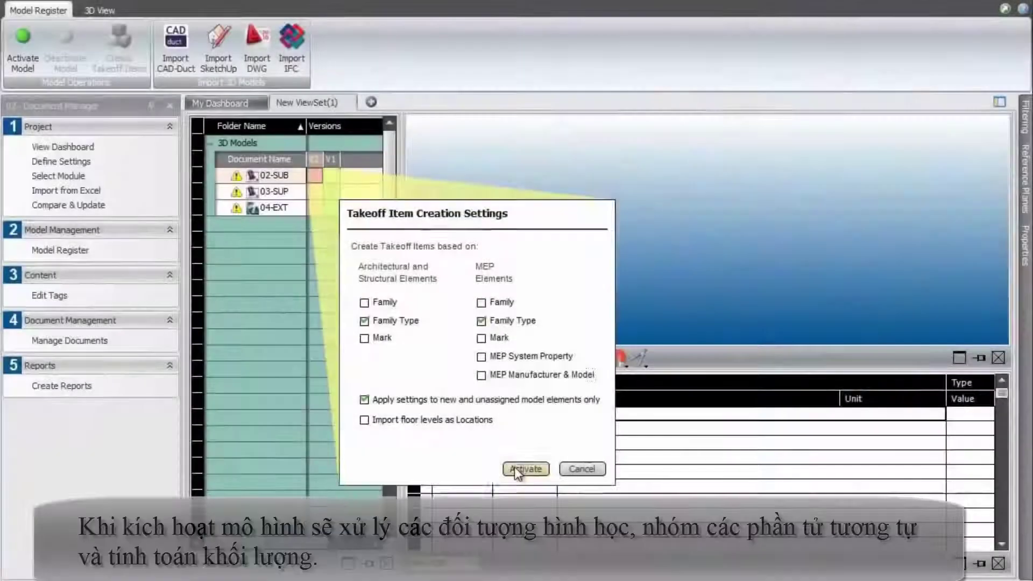
Examine the takeoff quantities of the A1012_003_Pile Cap-ID item
click(516, 468)
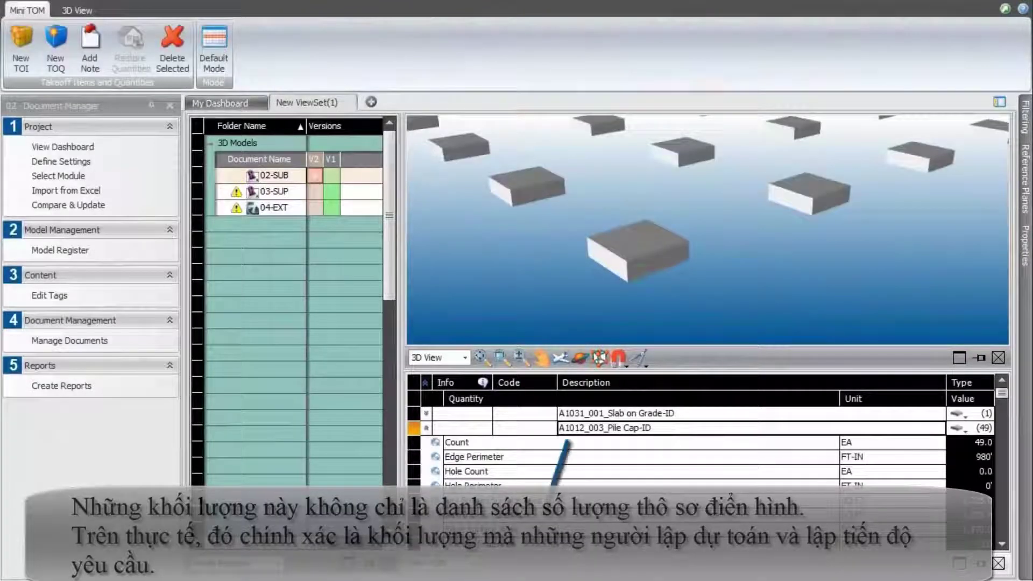
click(538, 500)
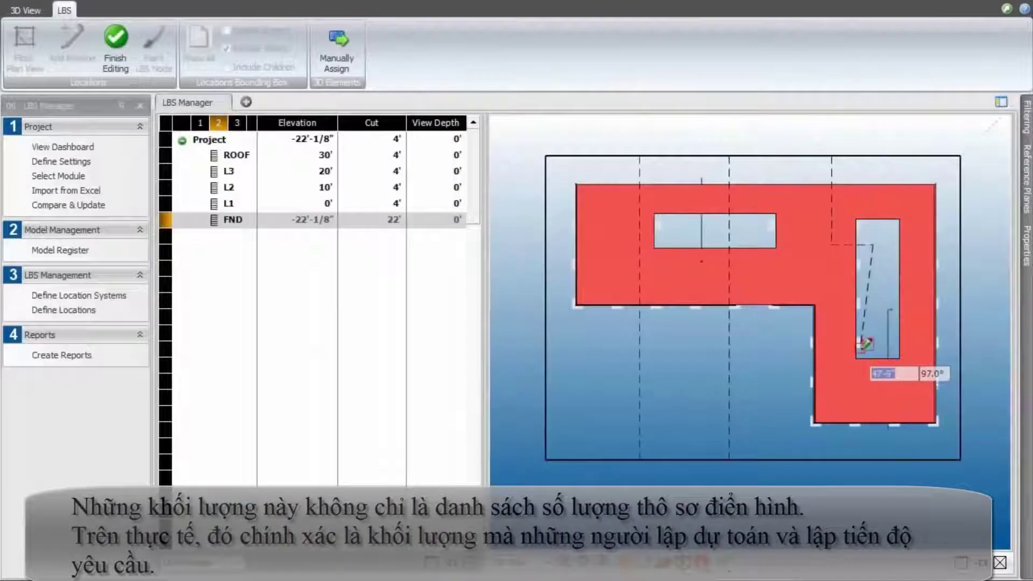
Draw a zone boundary line through the FND floor plan, along the opening in the short wing
click(872, 347)
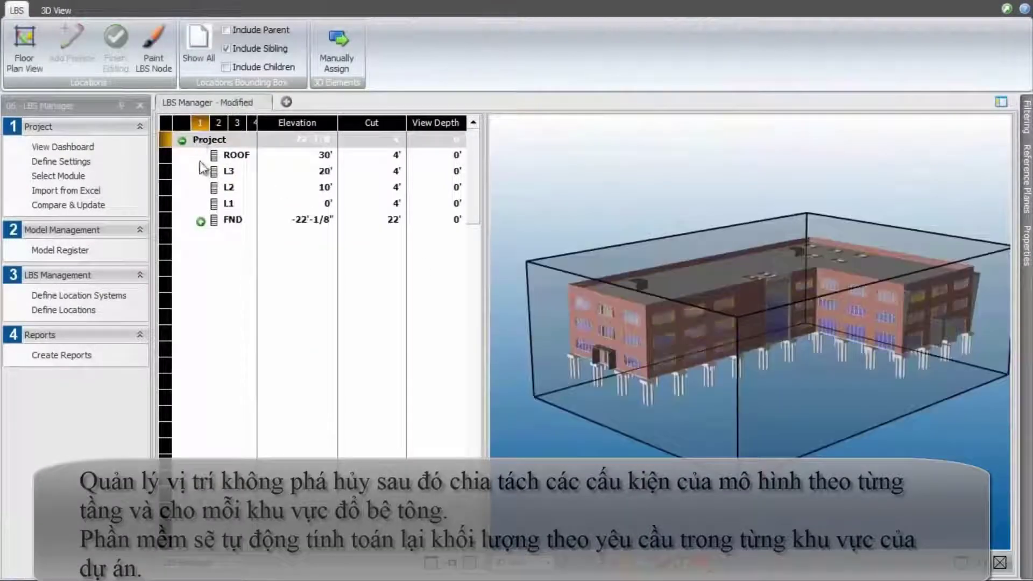
Expand the FND floor in the location tree and examine its zone Z1 in the 3D view
click(201, 221)
click(248, 284)
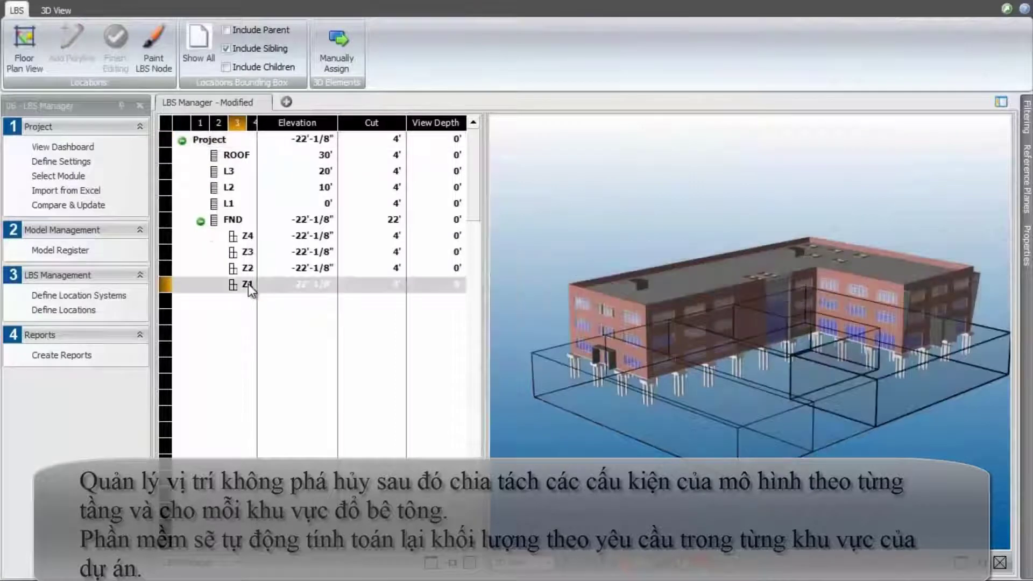
right_click(248, 284)
click(271, 401)
drag(850, 334, 866, 429)
middle_drag(866, 429, 837, 433)
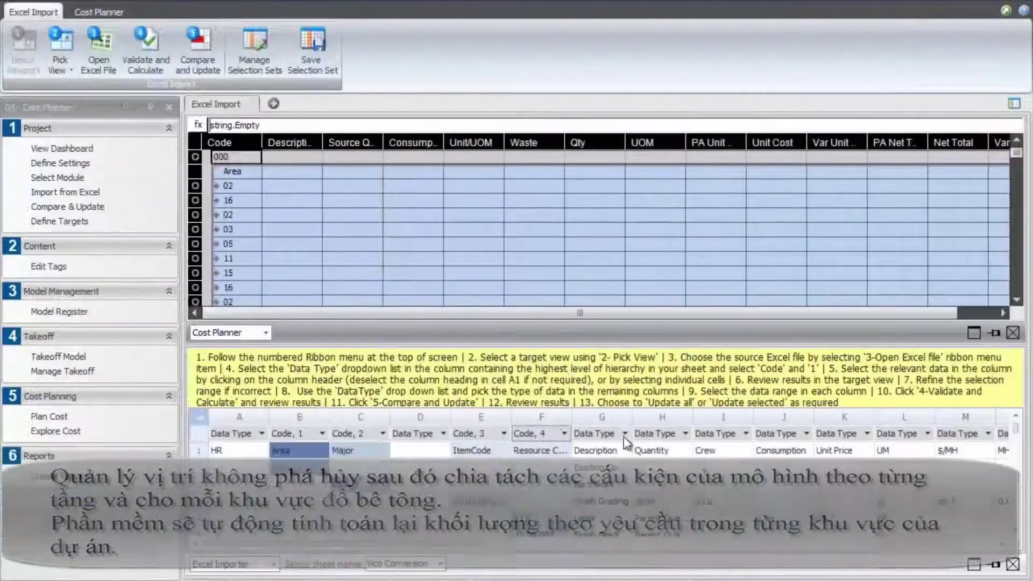
Map Excel column G as Description for the cost plan import, and assign a data type to the Quantity column H
click(625, 433)
click(597, 534)
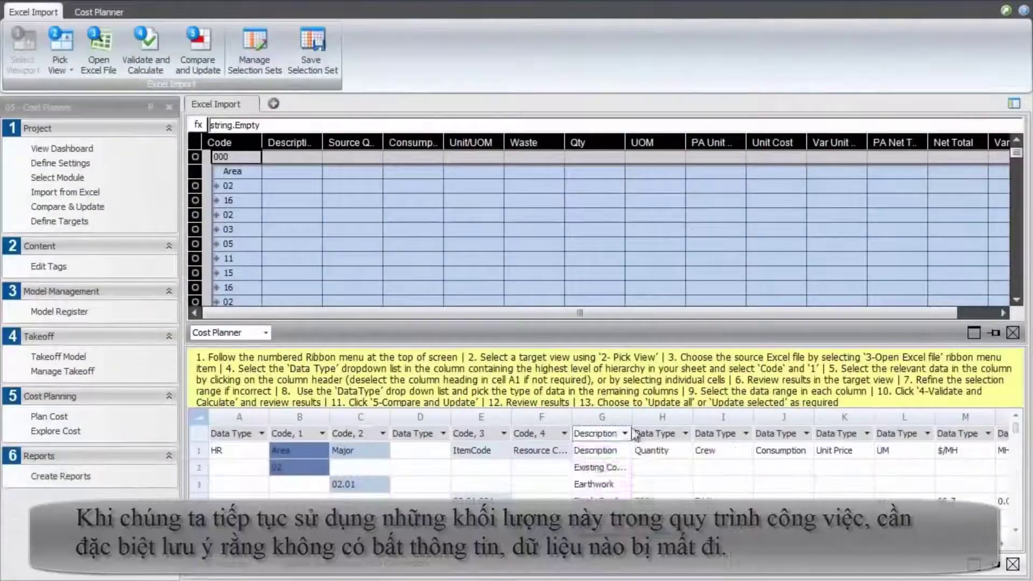
click(613, 413)
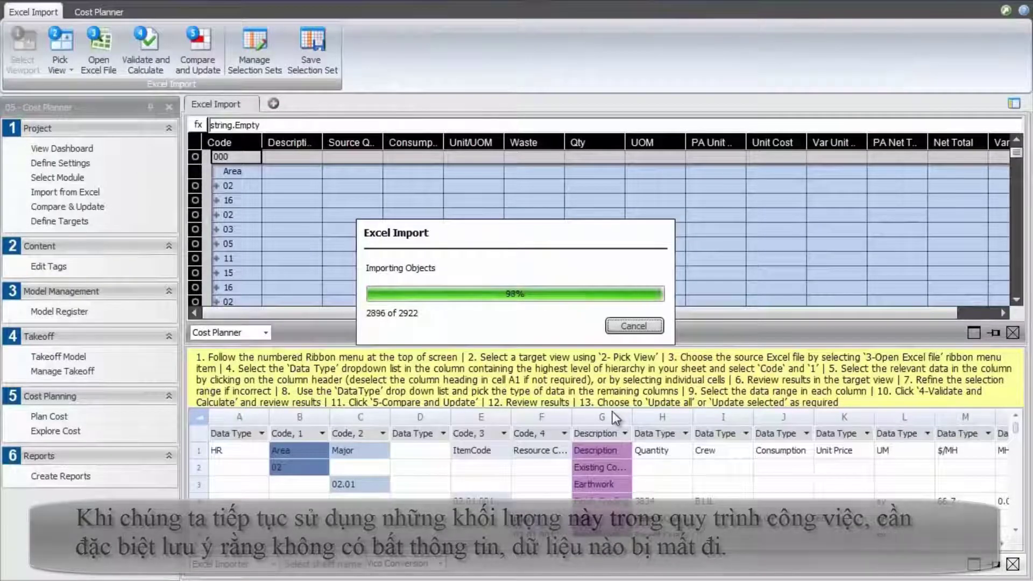
click(685, 433)
click(668, 544)
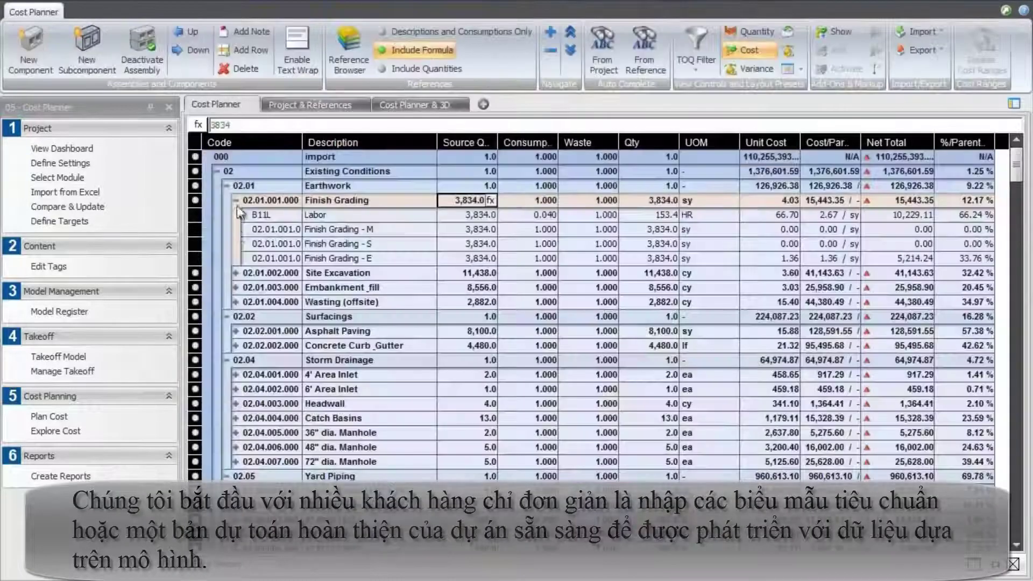
Try a unit cost of 85 for the B11L labor row under Finish Grading
click(235, 272)
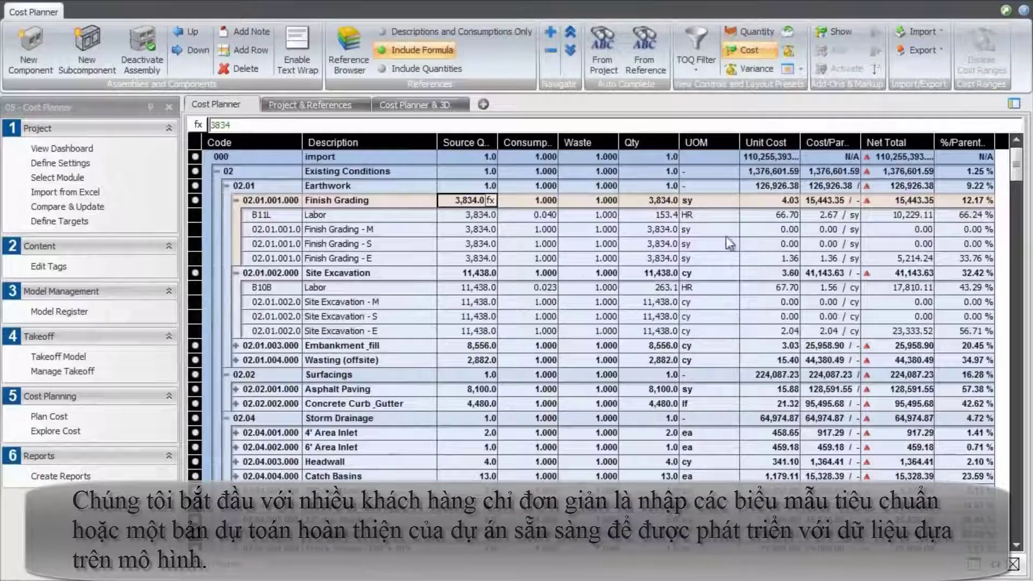
double_click(776, 215)
text(85)
key(Return)
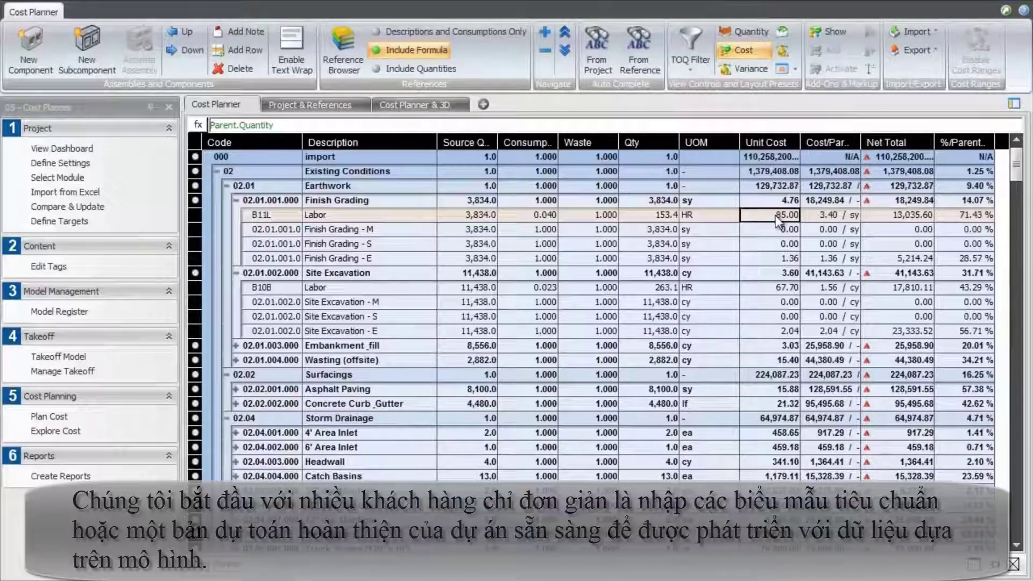
key(ctrl+z)
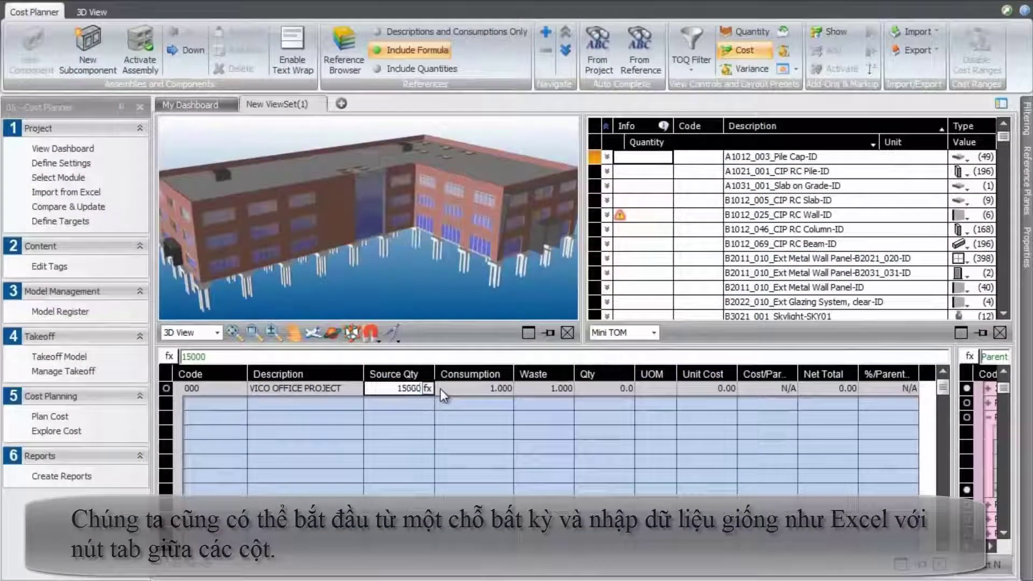
Fill in the VICO OFFICE PROJECT row with source quantity 15000, unit of measure SF and unit cost 20
key(Tab)
key(Tab)
key(Tab)
key(Tab)
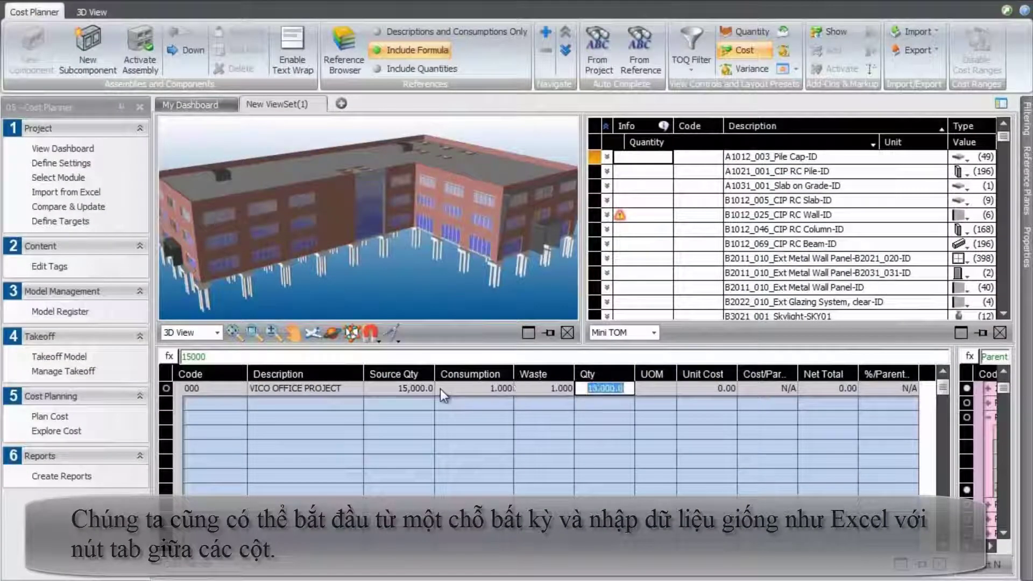
text(SF)
key(Tab)
text(20)
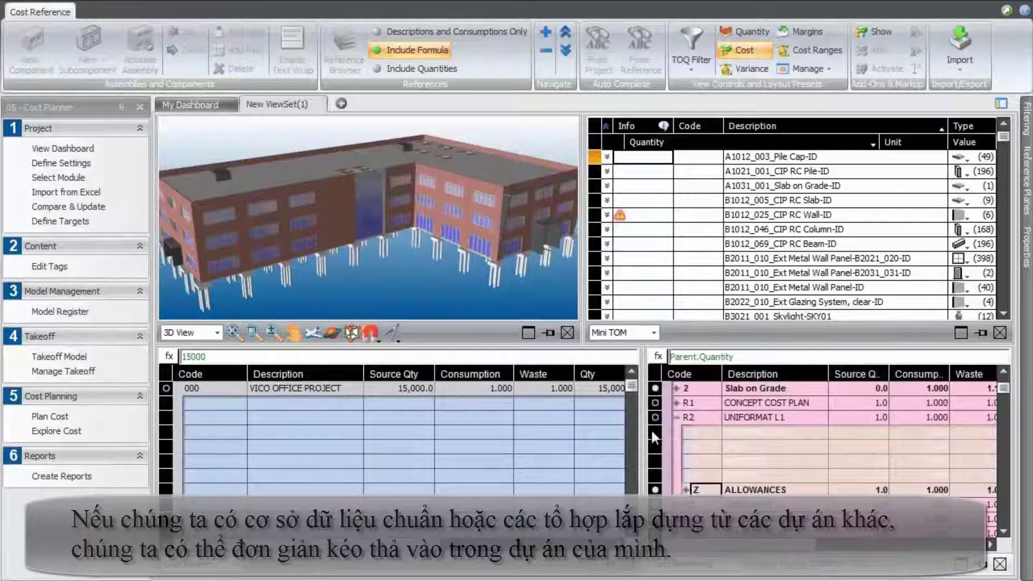
Copy the UNIFORMAT L1 components from the reference cost database into the VICO OFFICE PROJECT cost plan
drag(652, 430, 226, 409)
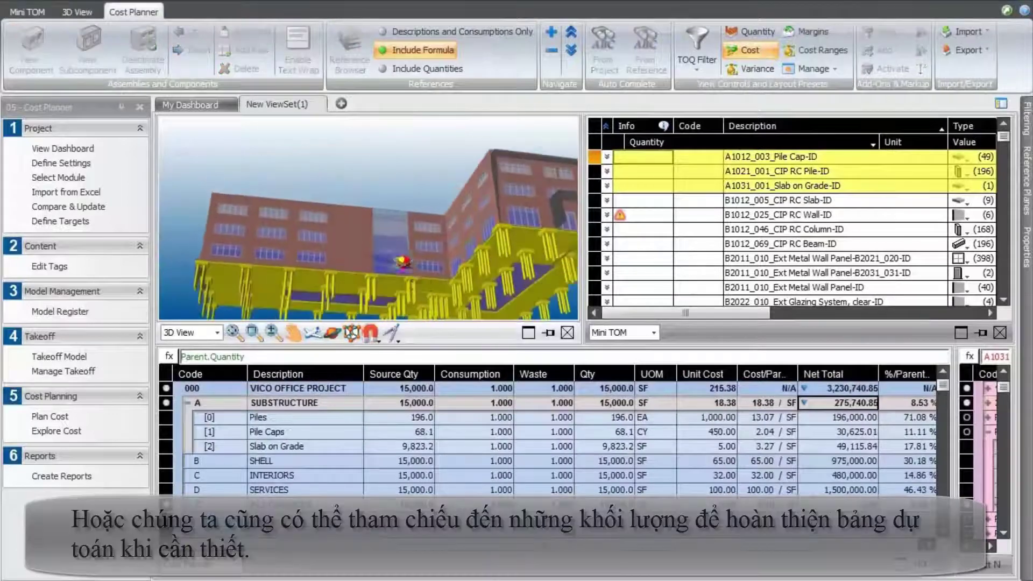
drag(446, 255, 493, 256)
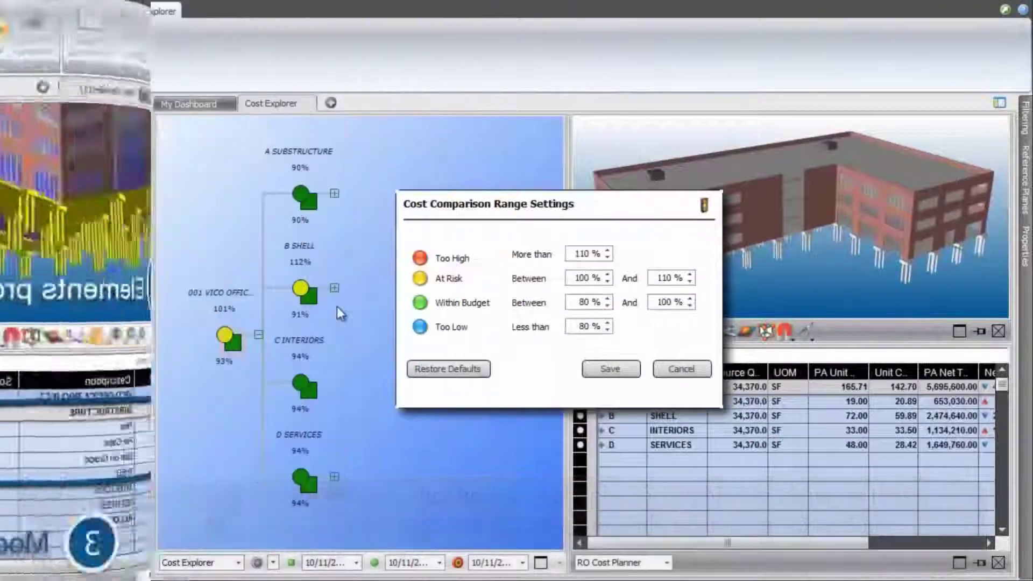
Expand B SHELL in the cost tree and examine the B SHELL, B10 Superstructure and B20 Exterior costs and elements
mouse_move(300, 289)
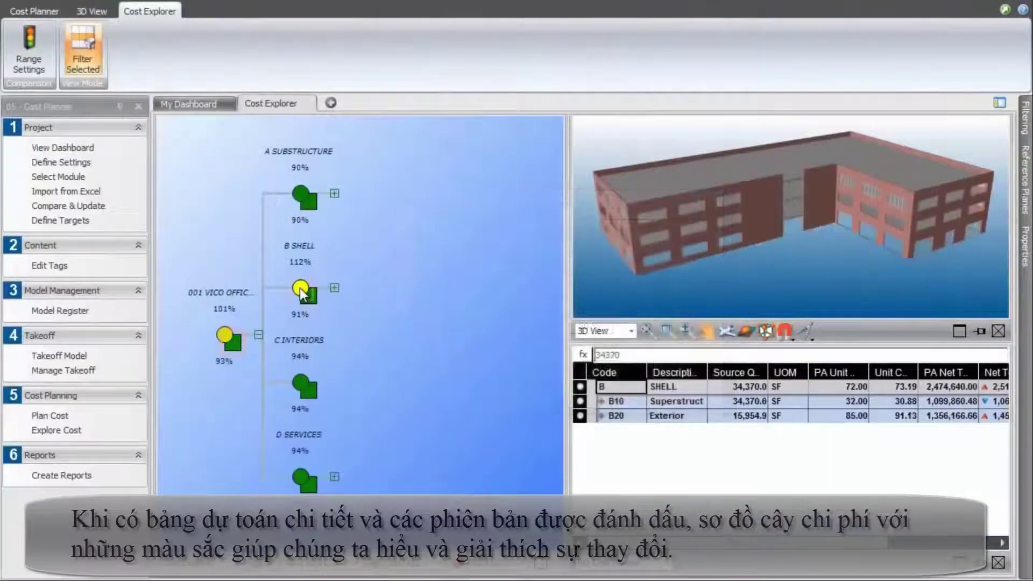
click(756, 276)
mouse_move(757, 275)
mouse_down()
mouse_move(763, 243)
mouse_move(703, 279)
mouse_move(770, 283)
mouse_move(739, 281)
mouse_up()
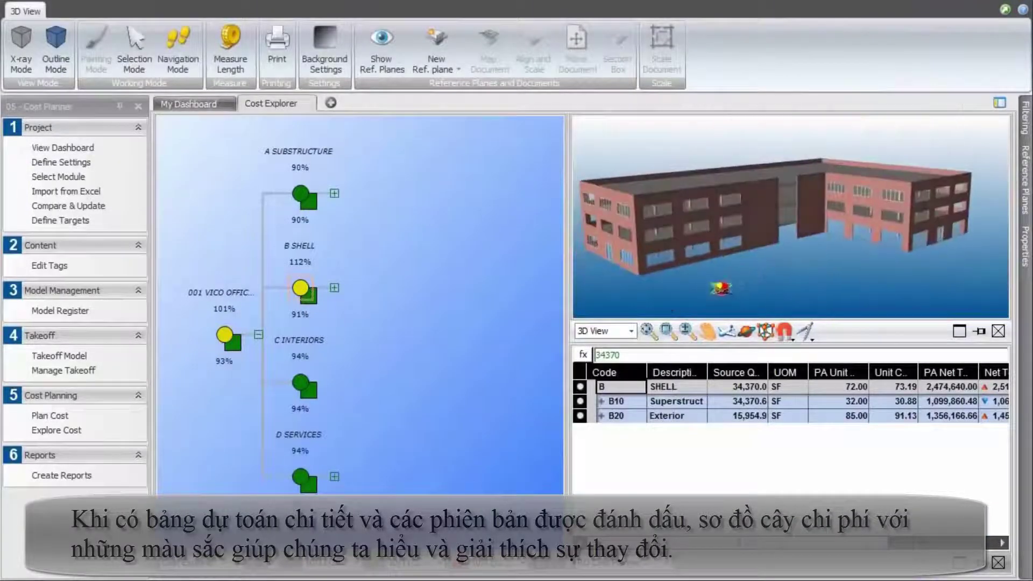
click(336, 290)
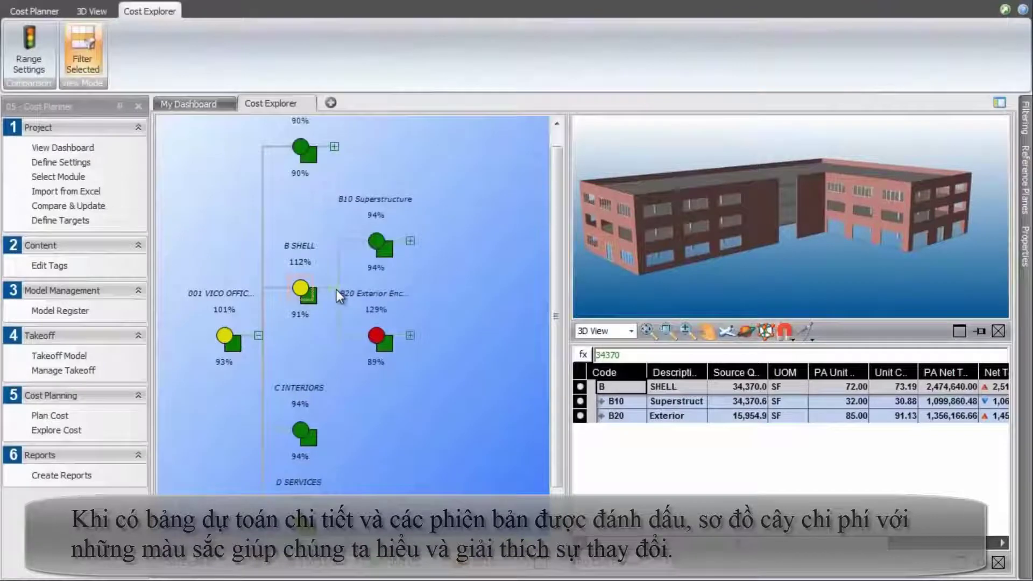
click(377, 244)
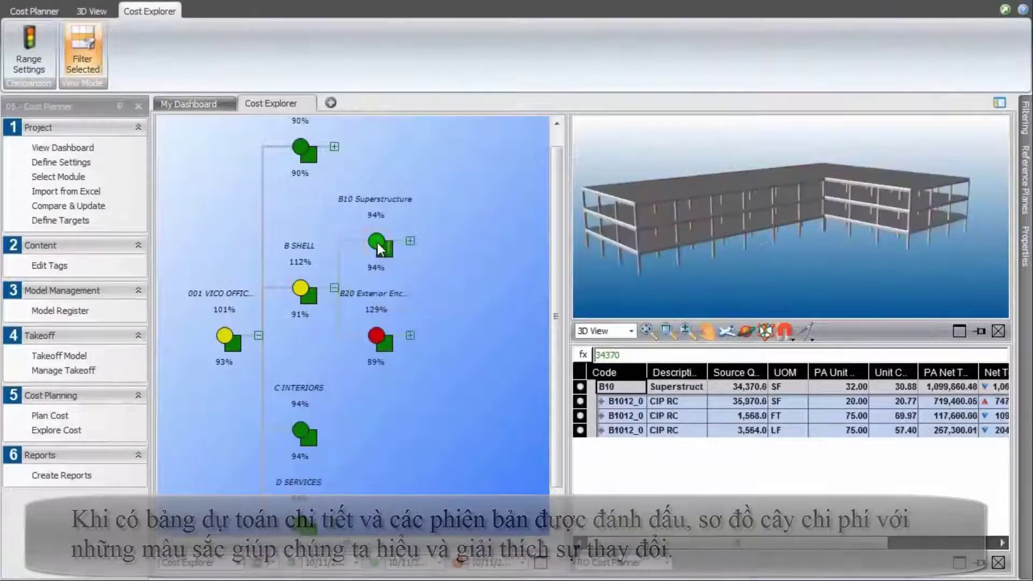
click(376, 335)
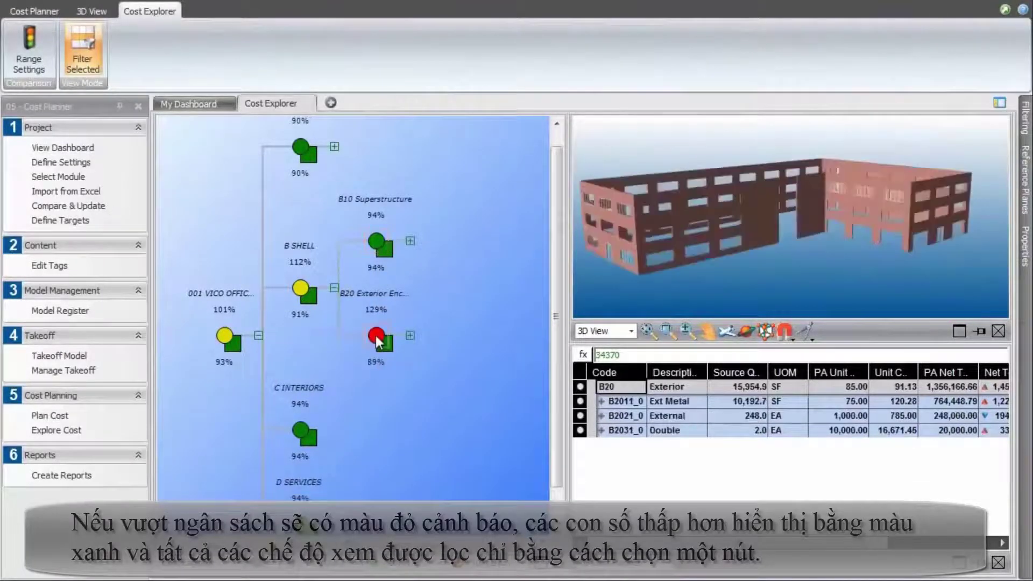
Expand the B20 Exterior node and examine its B2031_030, B2021_020 and B2011_010 components one by one
click(410, 335)
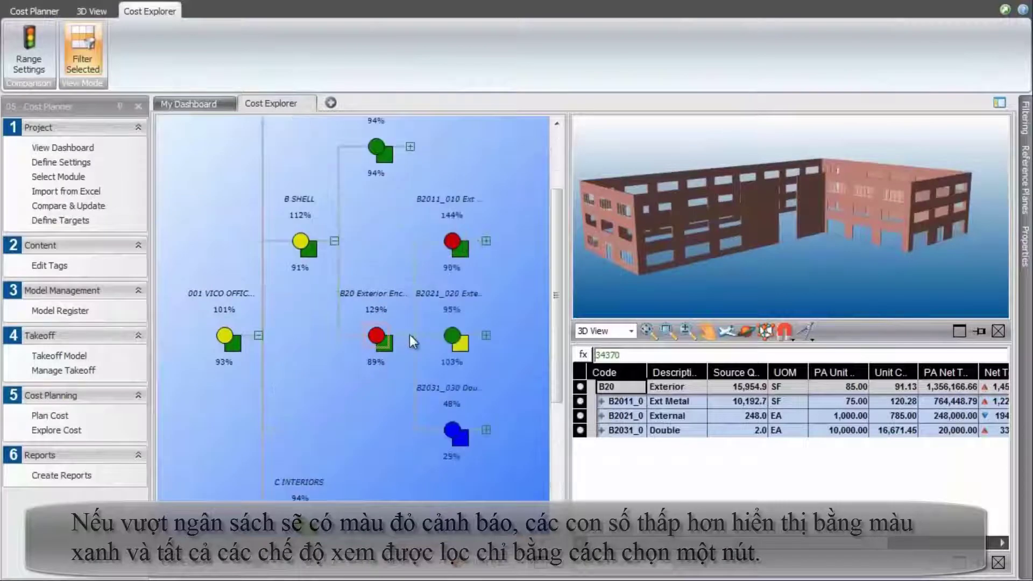
click(452, 432)
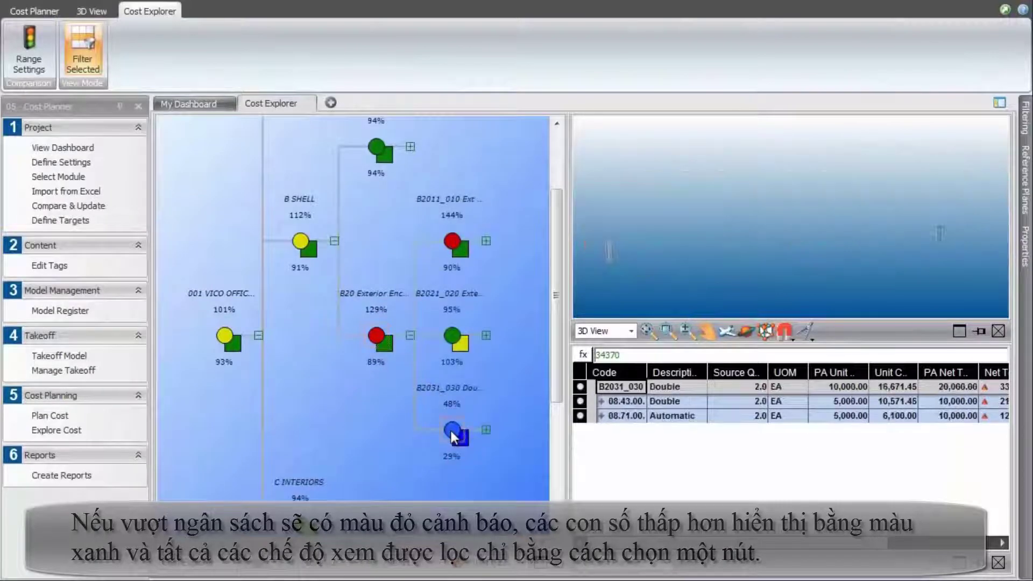
click(454, 339)
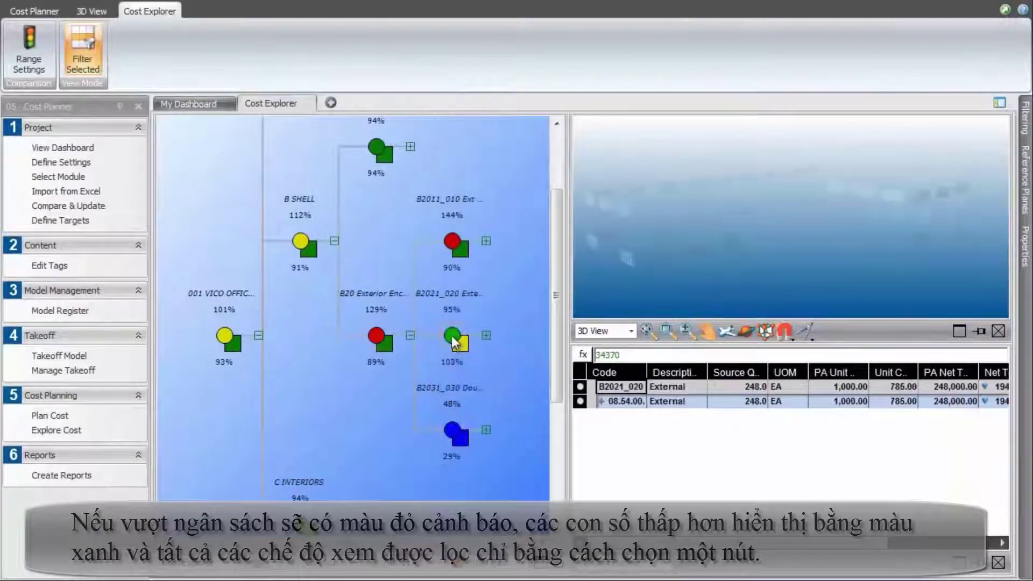
click(453, 243)
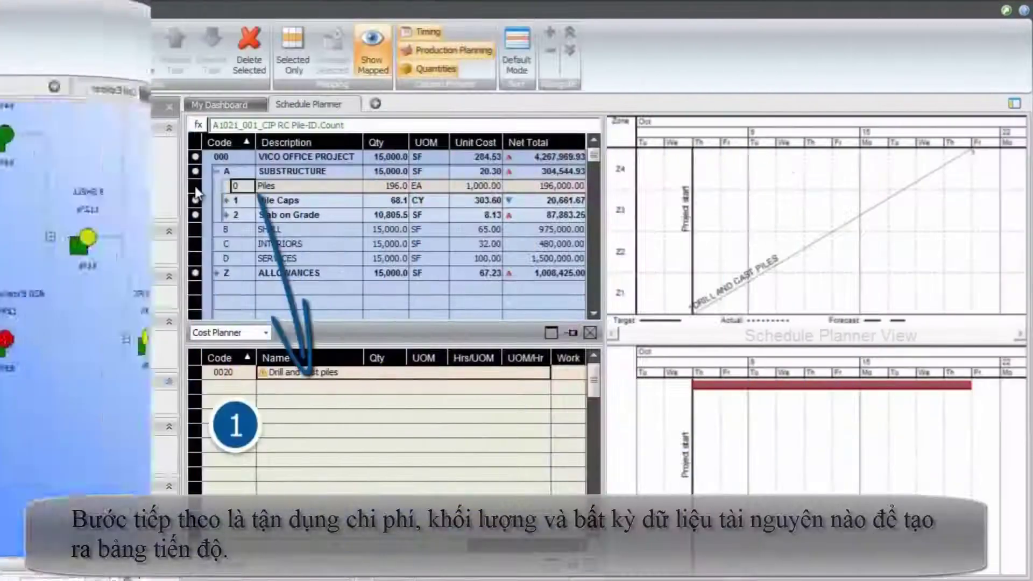
Map the Piles cost row to the Drill and cast piles task and set its Hrs/UOM to 2
drag(195, 186, 289, 374)
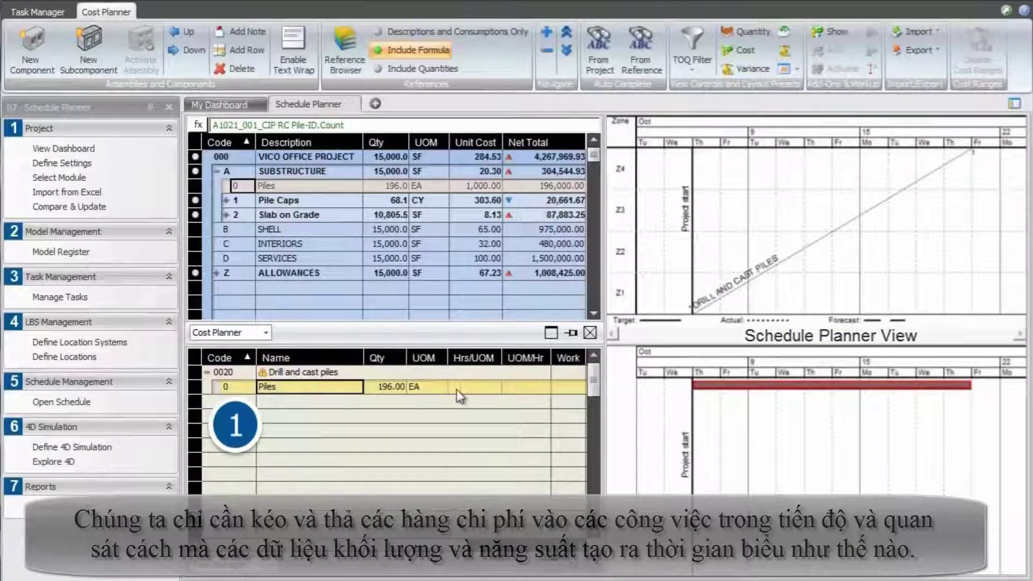
click(474, 386)
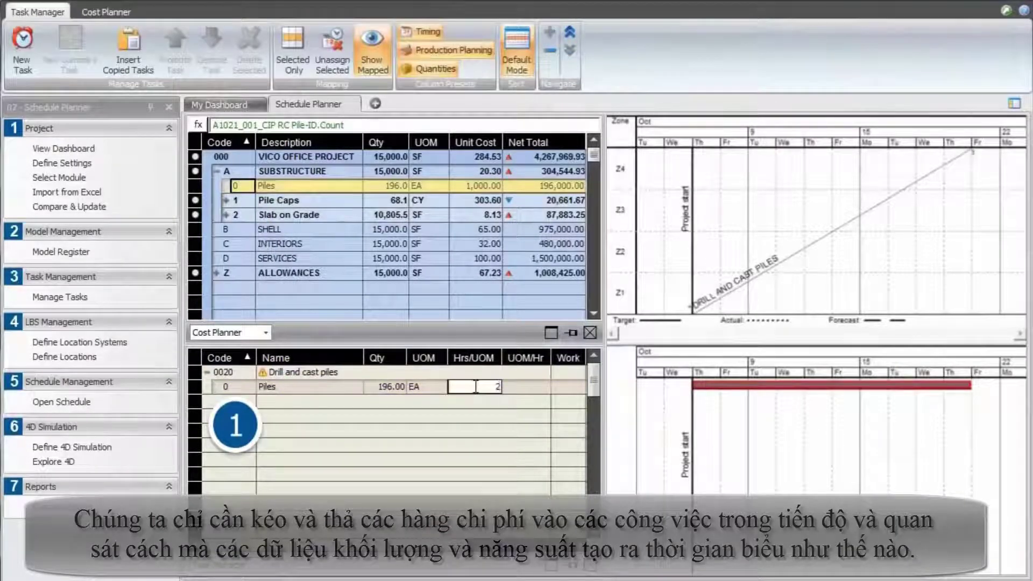
text(2)
key(Return)
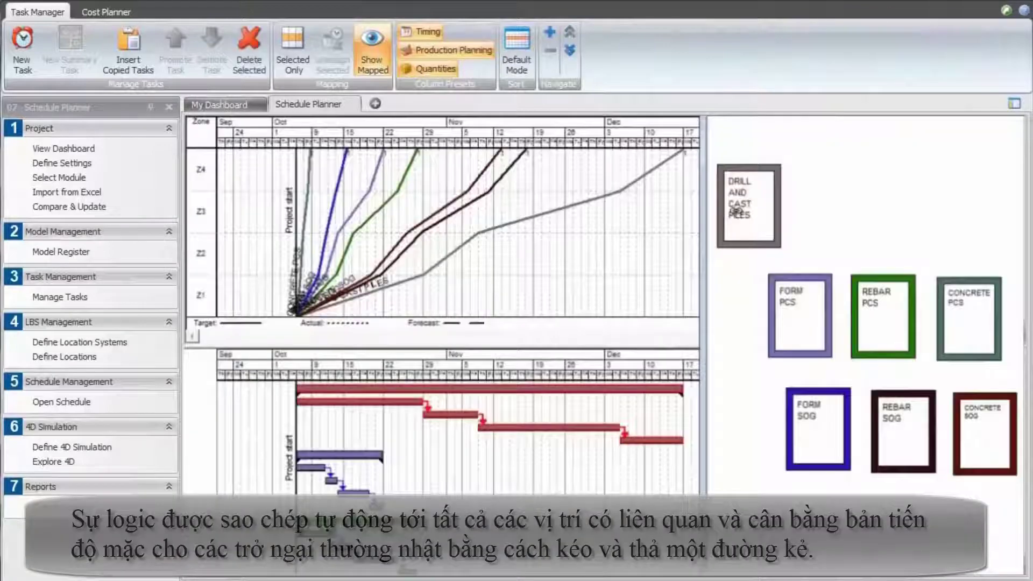
drag(736, 211, 901, 441)
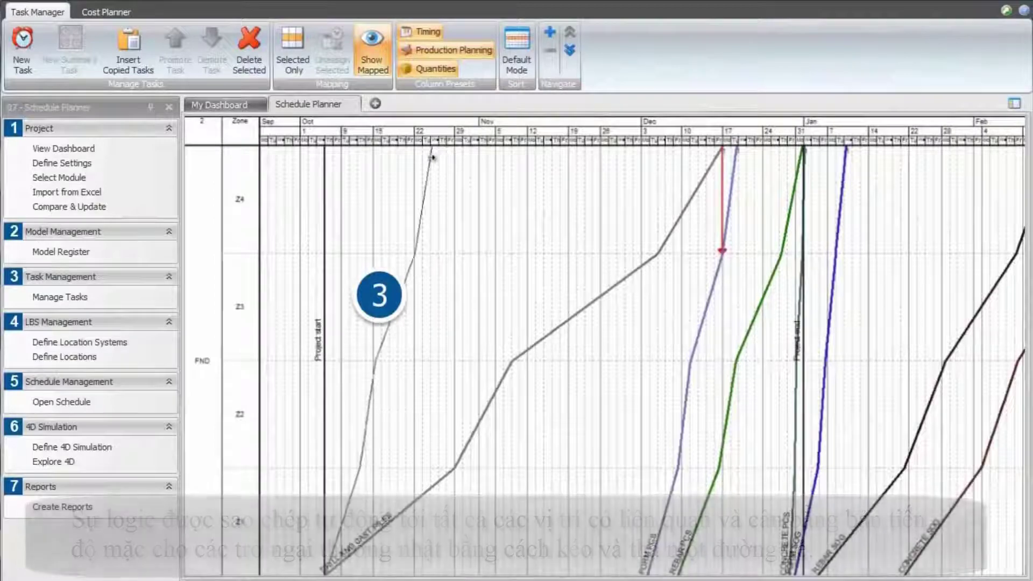
drag(432, 157, 431, 159)
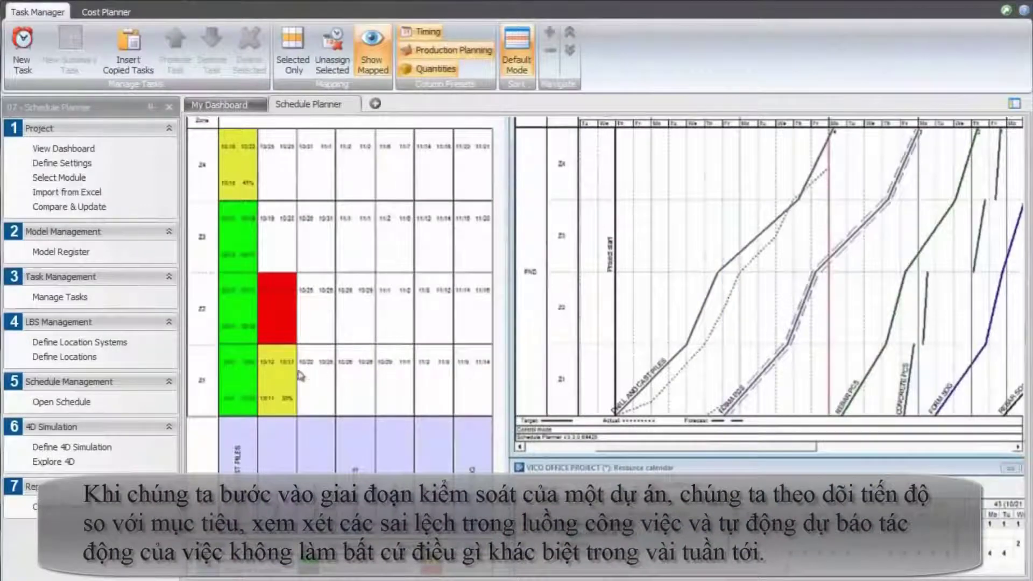
Edit the actuals of the Form PCs task in location FND, zone Z1, to record its completion
double_click(282, 377)
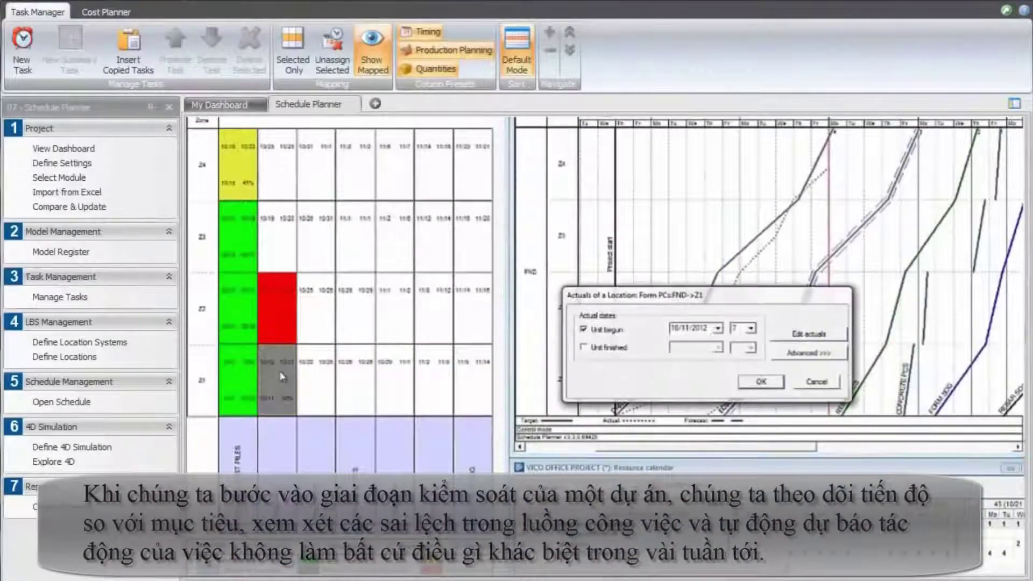
click(808, 336)
click(723, 349)
click(676, 419)
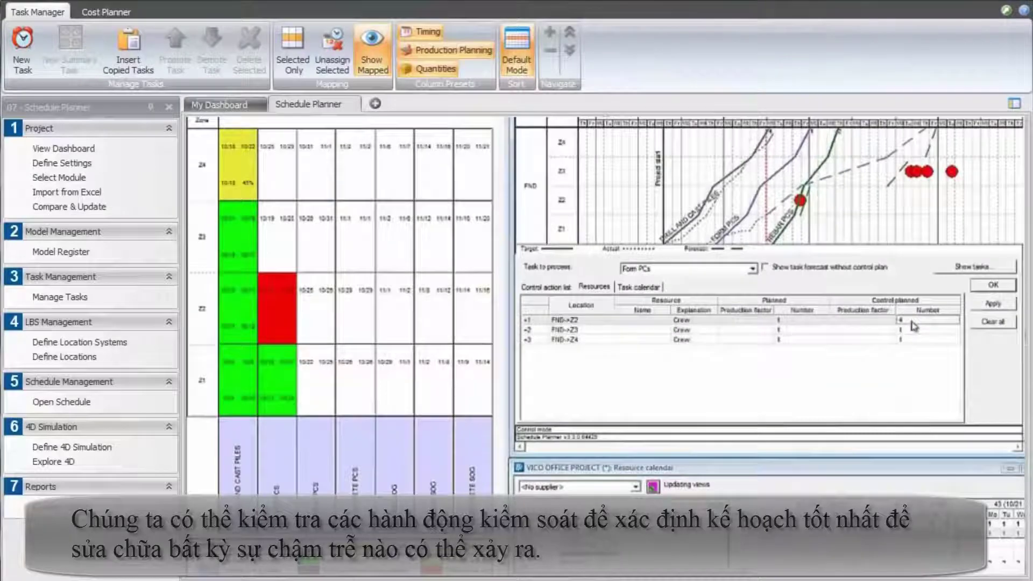
Set the control-planned crew number of the Form PCs task to 4 for FND zones Z3 and Z4 and apply the control plan
click(920, 330)
text(4)
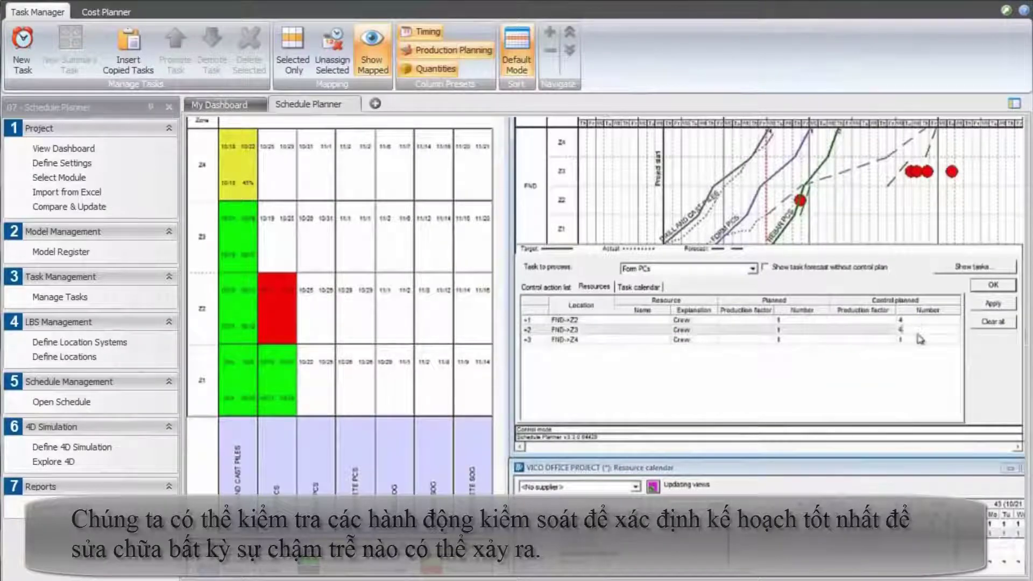
click(914, 341)
text(4)
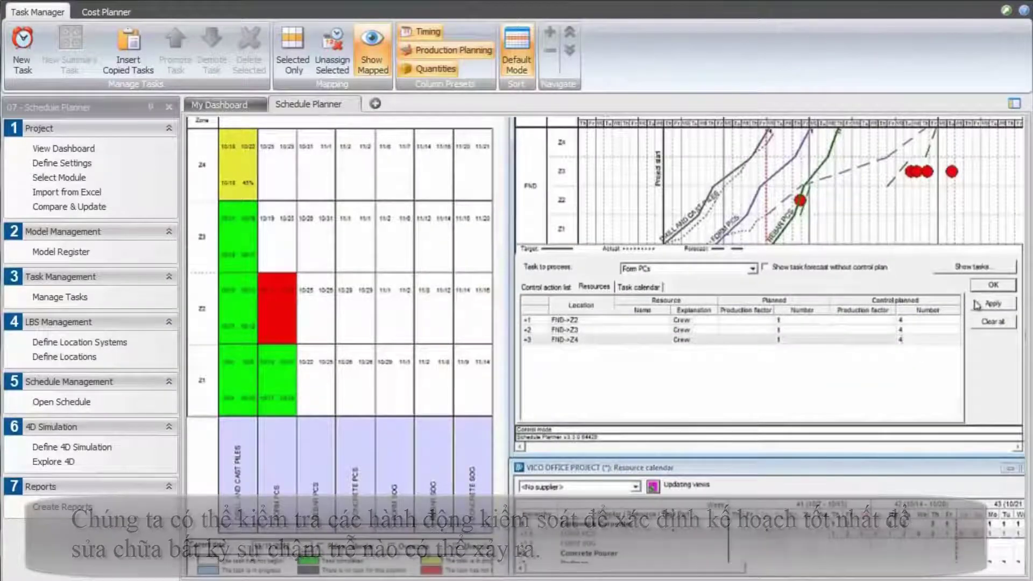
click(994, 285)
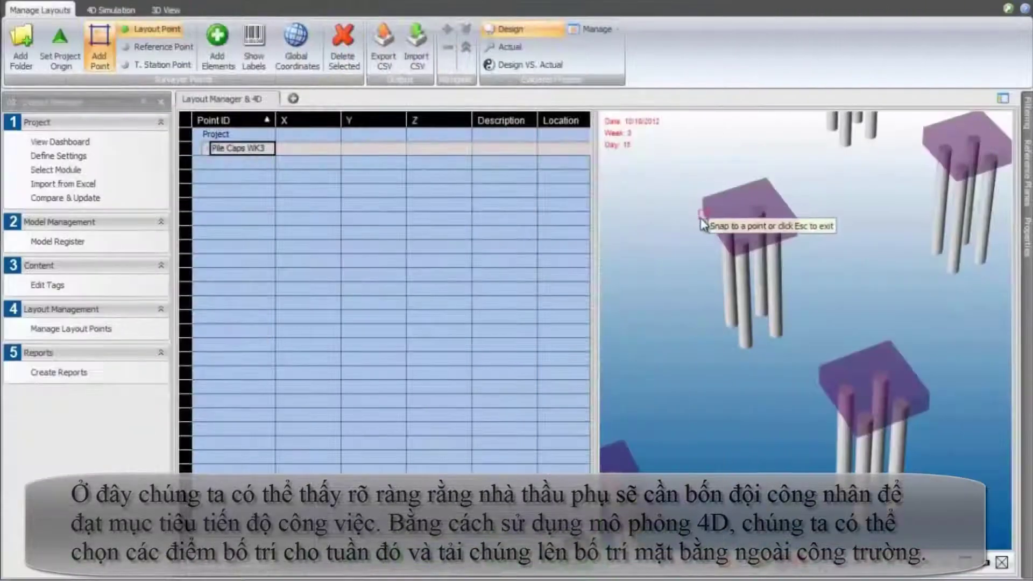
Add four layout points under Pile Caps WK3 on two corners of each of two pile caps and display their coordinate labels
click(701, 215)
click(732, 258)
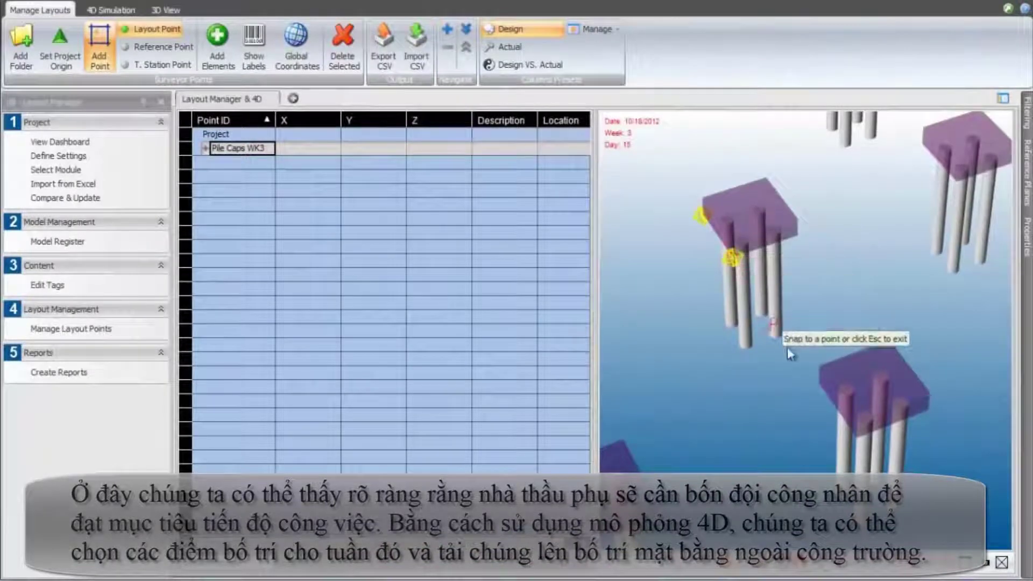
click(817, 380)
click(854, 437)
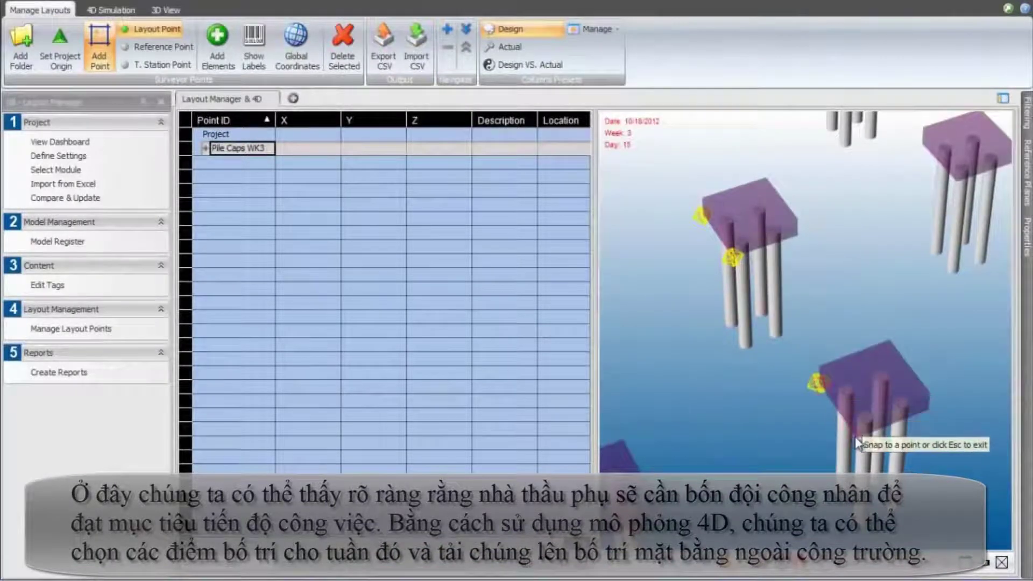
click(254, 45)
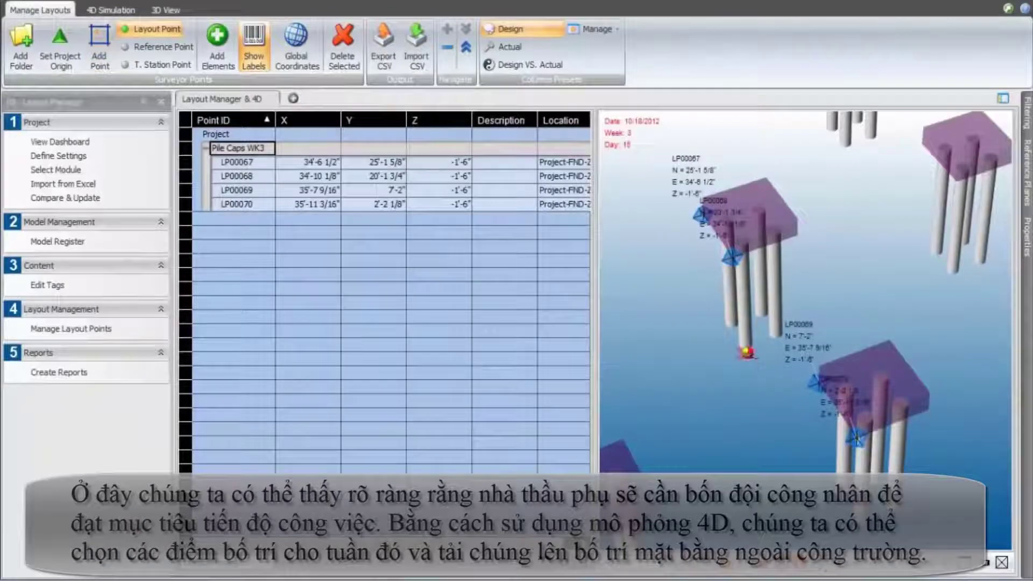
middle_drag(747, 353, 839, 337)
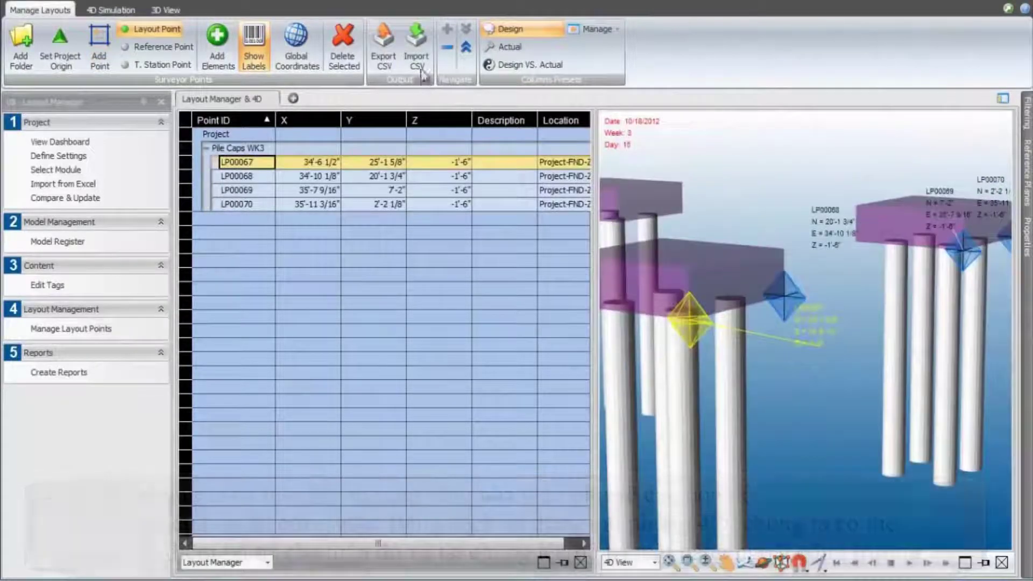
Import the actual points from the CSV file with Y,X,Z order and comma delimiter, and inspect the out-of-tolerance point against the design
click(418, 59)
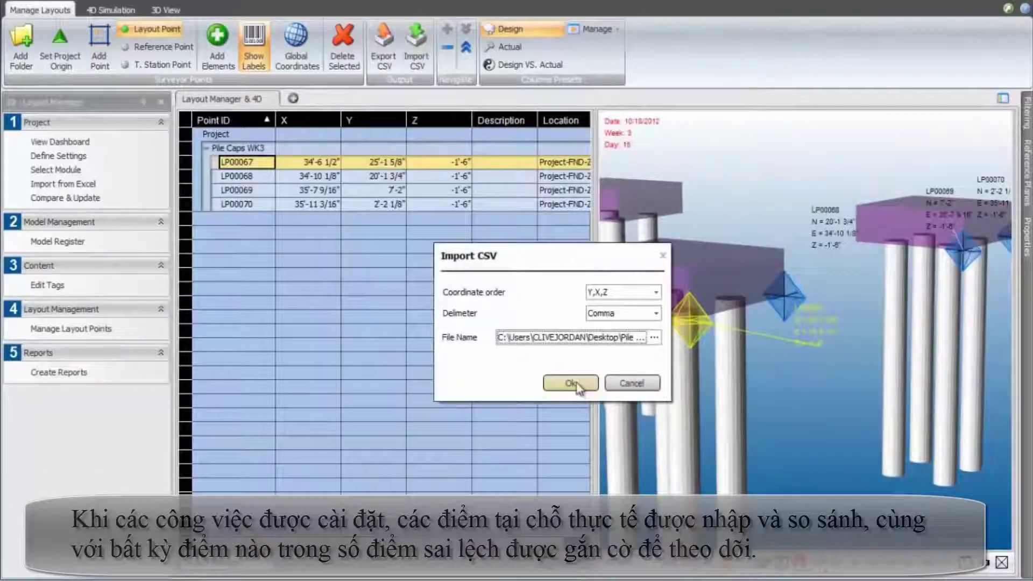
click(572, 383)
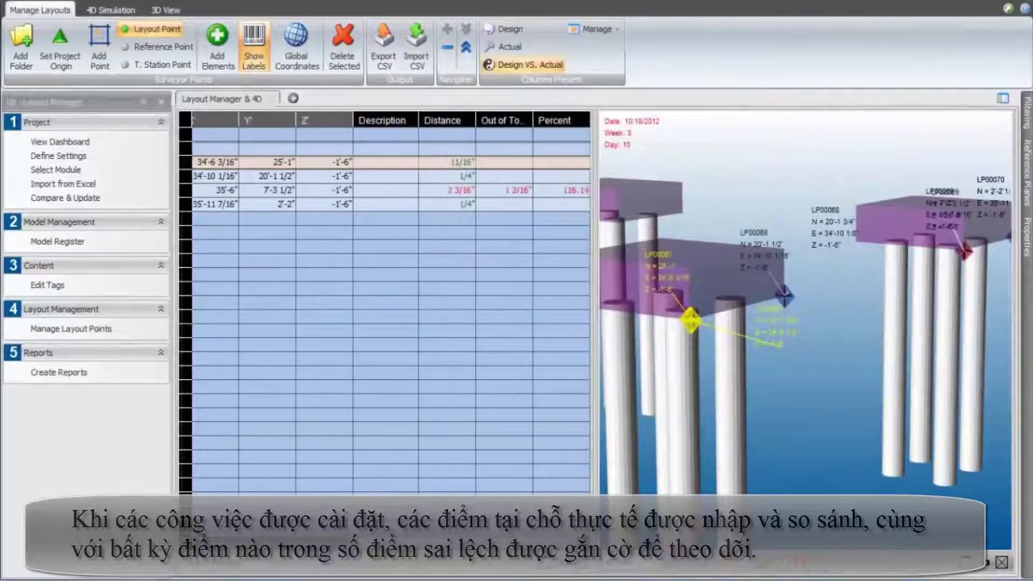
click(546, 192)
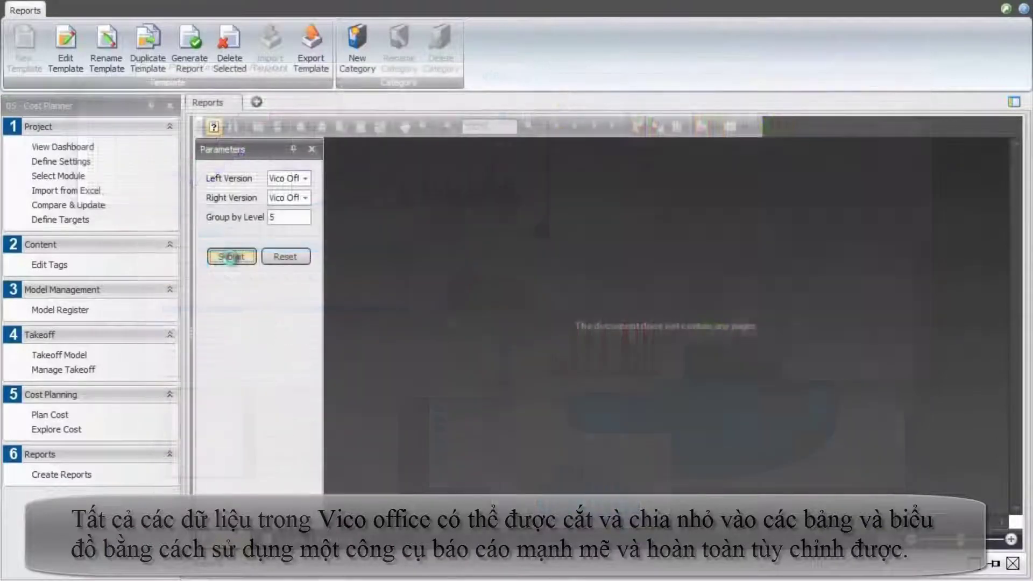
Generate the Cost Plan Variance Report for v012 - Foundations Update versus Current Version, grouped by level 5, and review its charts and variance table
click(231, 257)
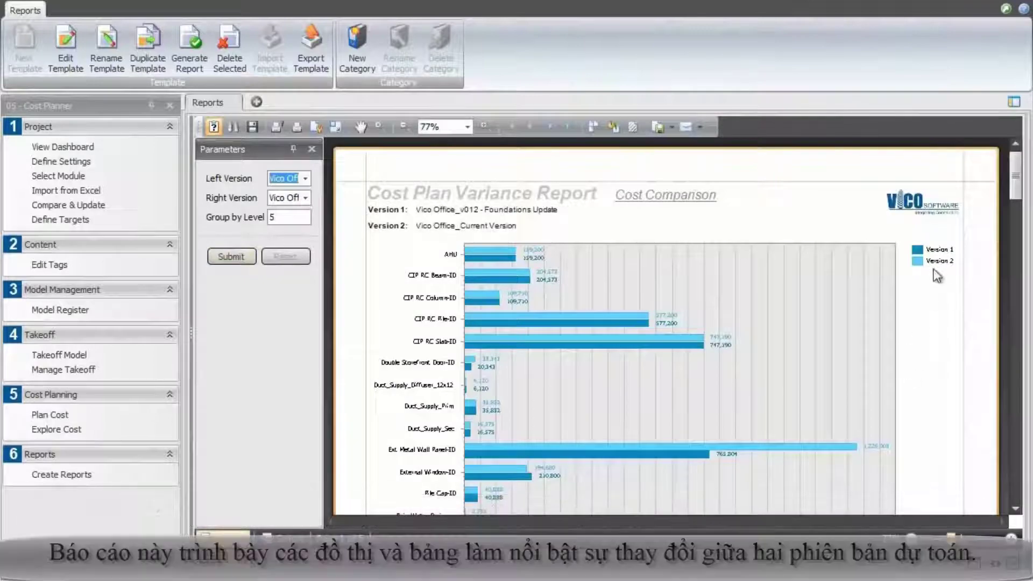
scroll(1015, 456, down, 10)
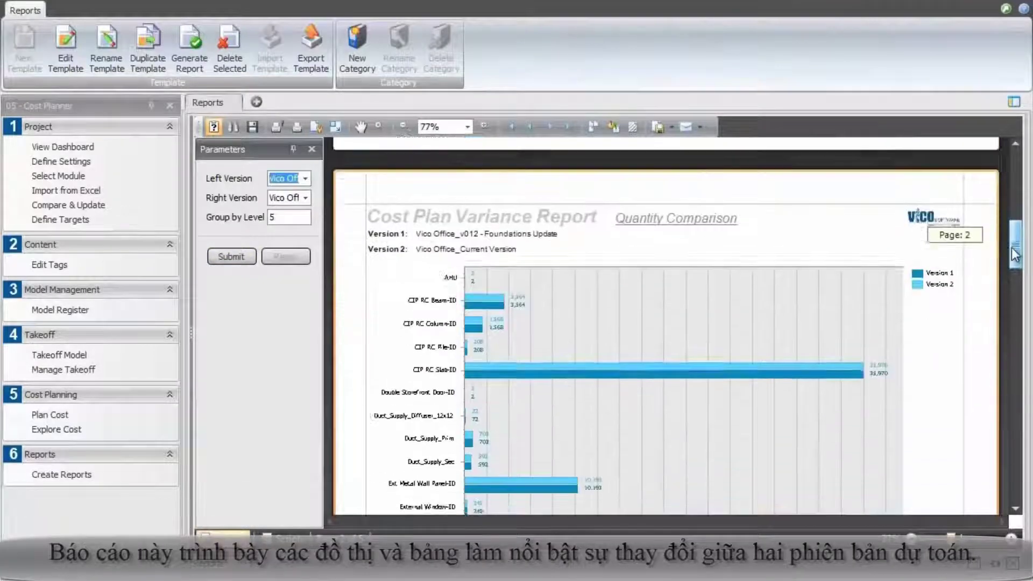
scroll(1006, 418, down, 10)
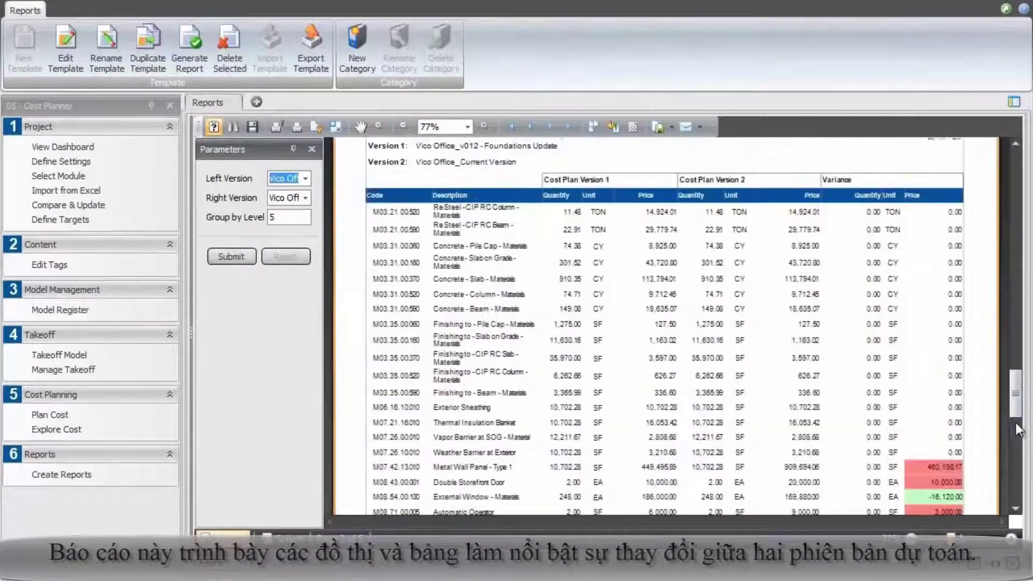